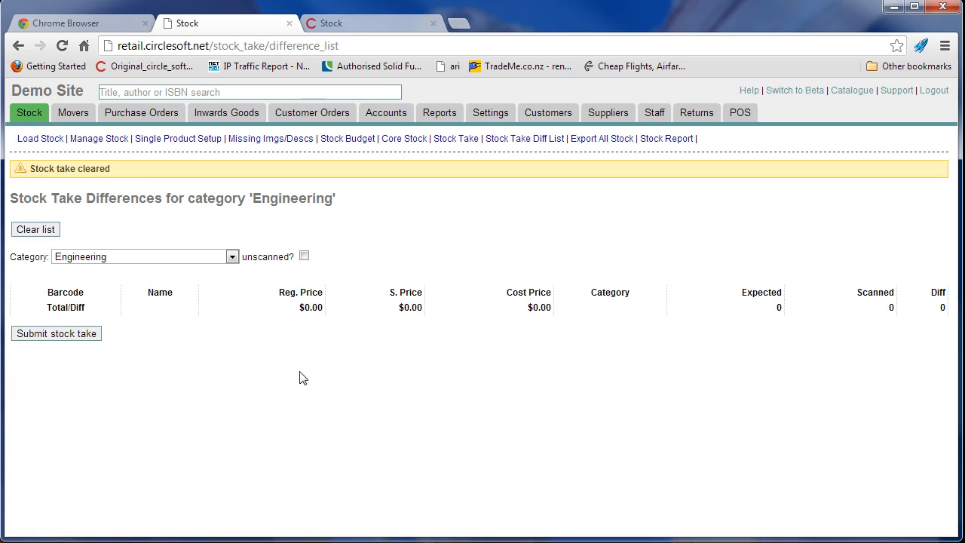
# Open the stock take, load the current stock and scan the barcode TEST once
pyautogui.click(452, 140)
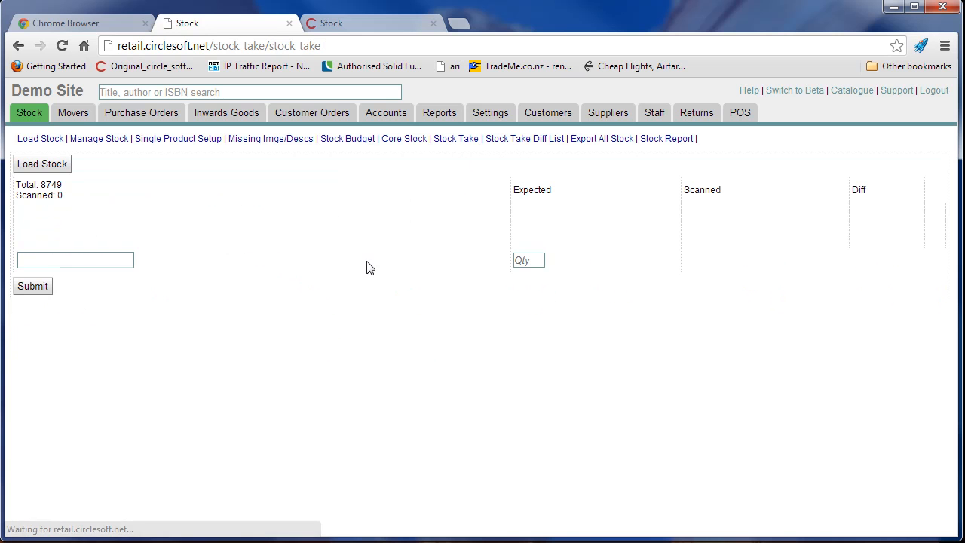
pyautogui.click(54, 167)
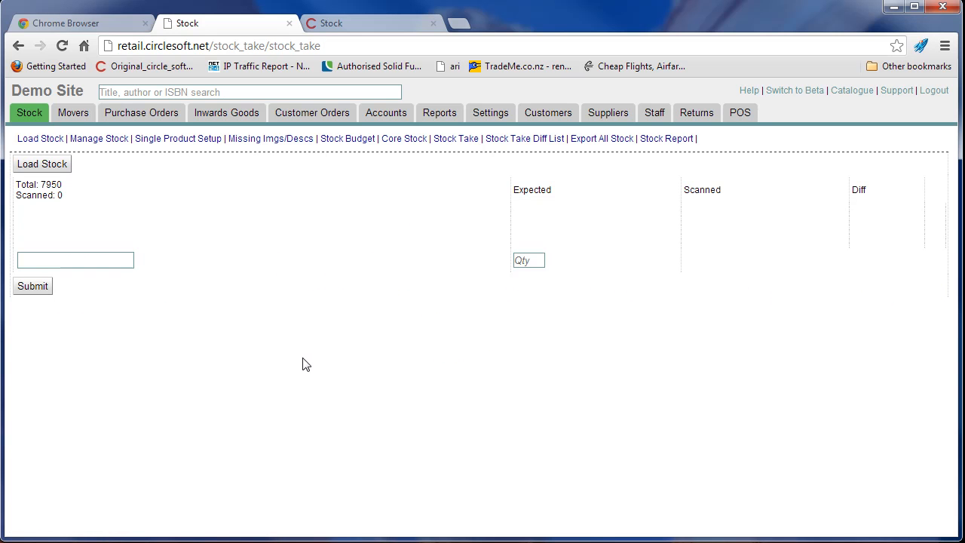
pyautogui.click(115, 259)
pyautogui.press('BackSpace')
pyautogui.write('TEST')
pyautogui.press('Return')
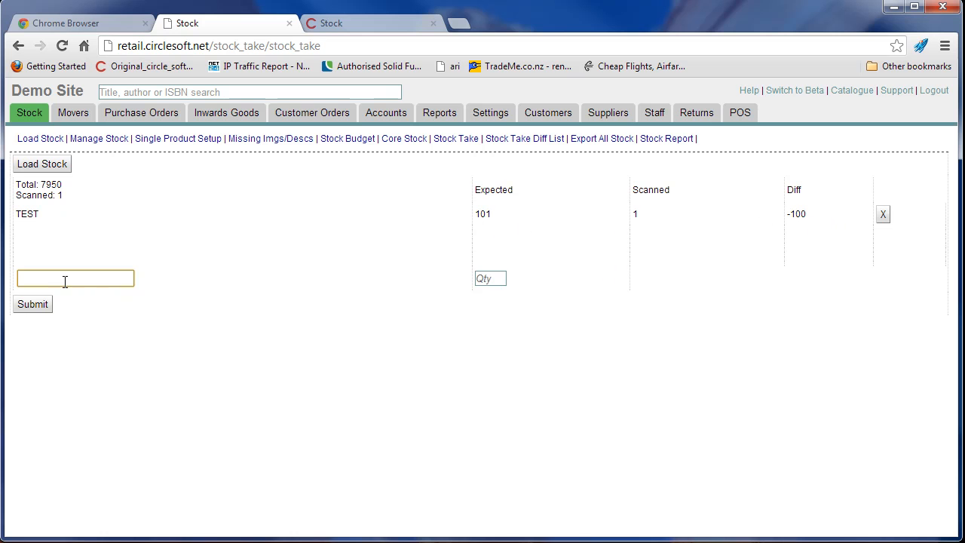
pyautogui.write('9780130676344')
pyautogui.press('Return')
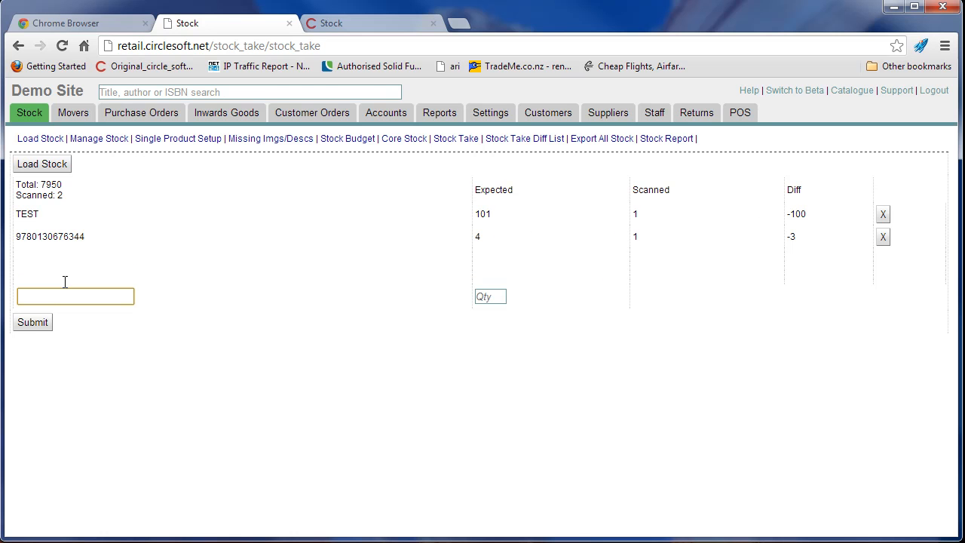
pyautogui.write('9780130676344')
pyautogui.press('Return')
pyautogui.write('9780130676344')
pyautogui.press('Return')
pyautogui.write('9780130676344')
pyautogui.press('Return')
pyautogui.write('9780130676344')
pyautogui.press('Return')
pyautogui.write('123456788')
pyautogui.press('Return')
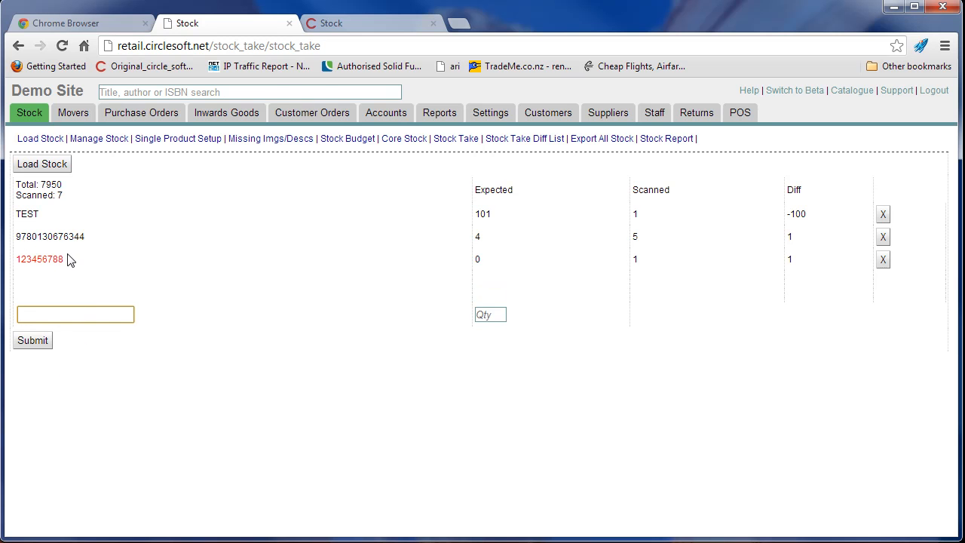
# Look up the red-marked barcode 123456788 in the site's title, author or ISBN search
pyautogui.moveTo(71, 261); pyautogui.dragTo(22, 260)
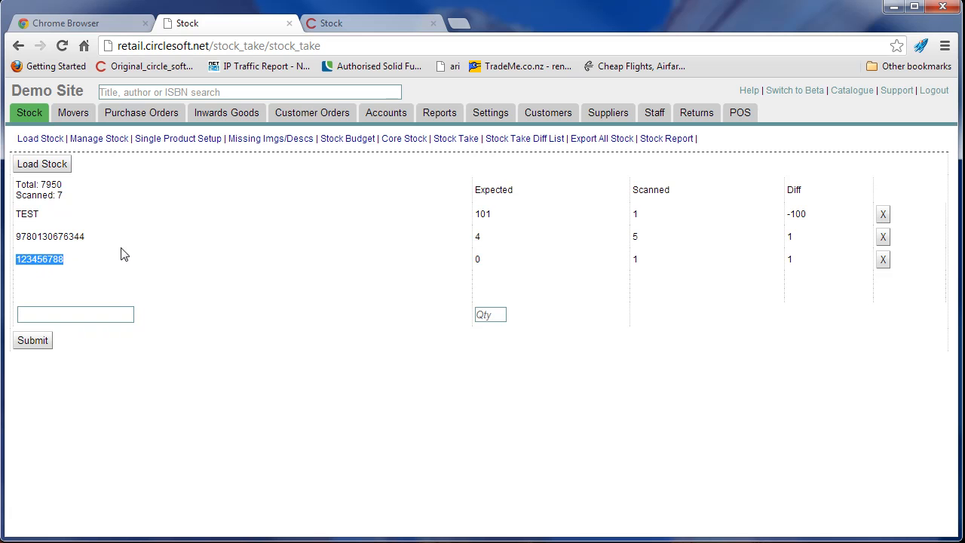
pyautogui.click(174, 91)
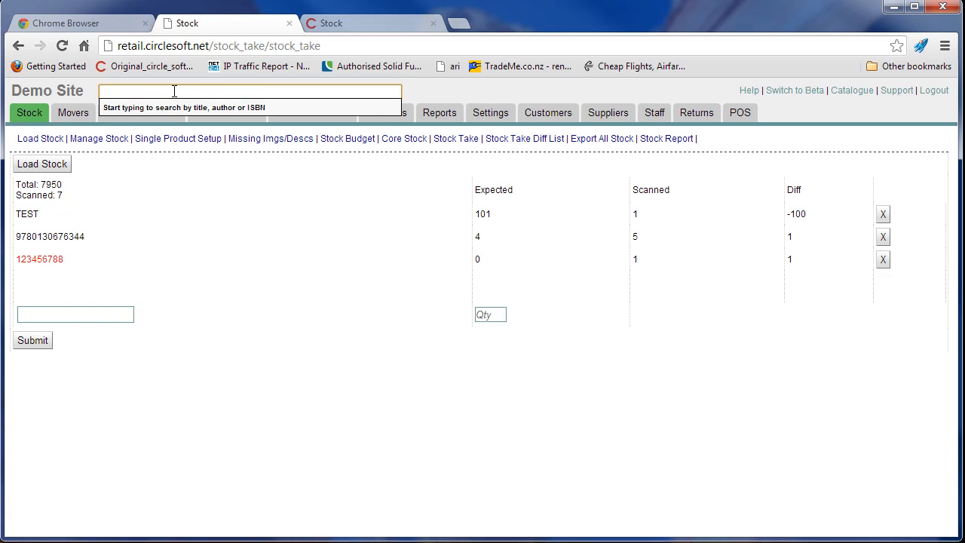
pyautogui.write('123456788')
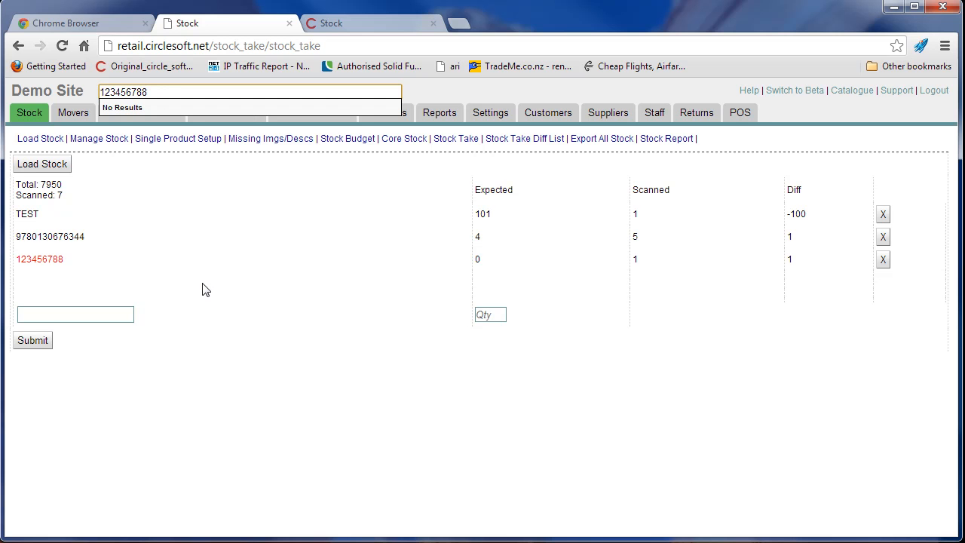
# Open the Load Stock page in a new browser tab and search there for barcode 123456788
pyautogui.moveTo(33, 115)
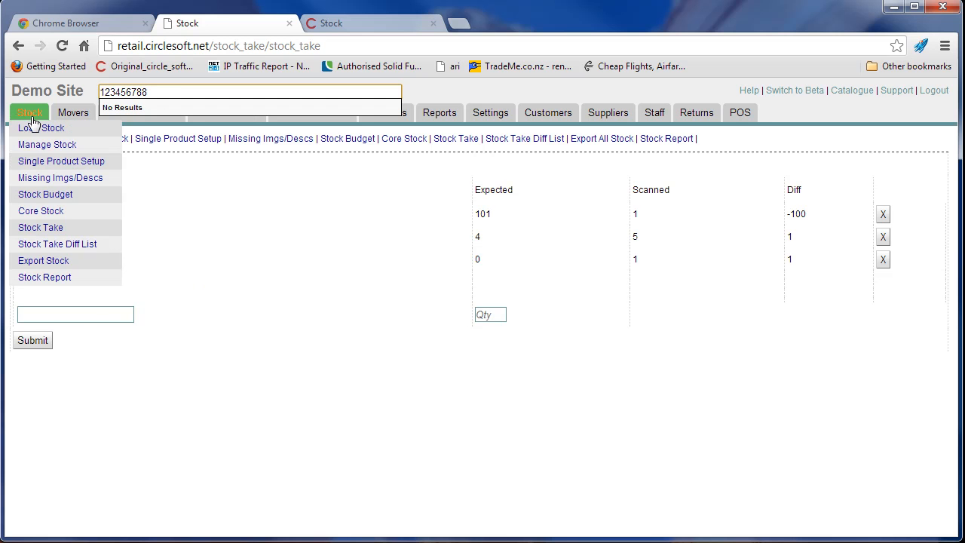
pyautogui.rightClick(35, 129)
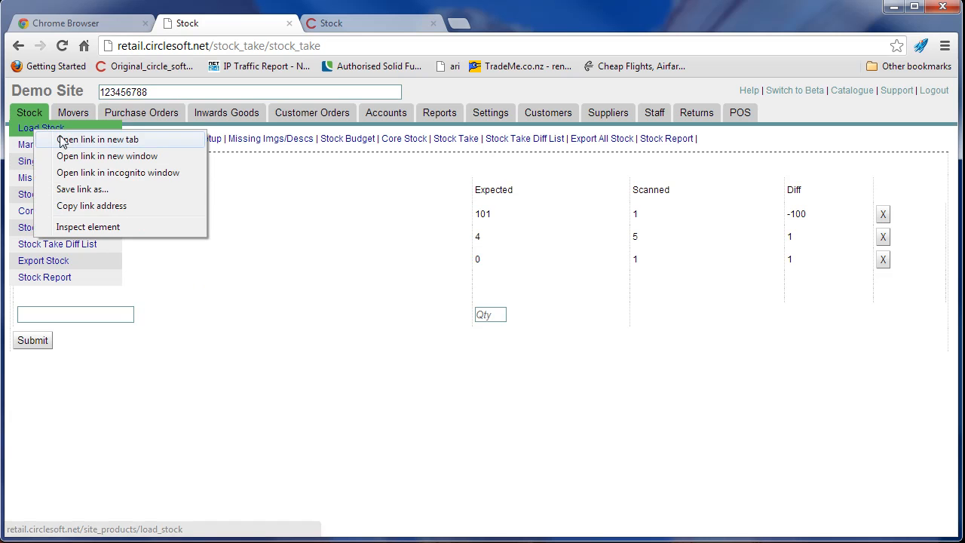
pyautogui.click(67, 142)
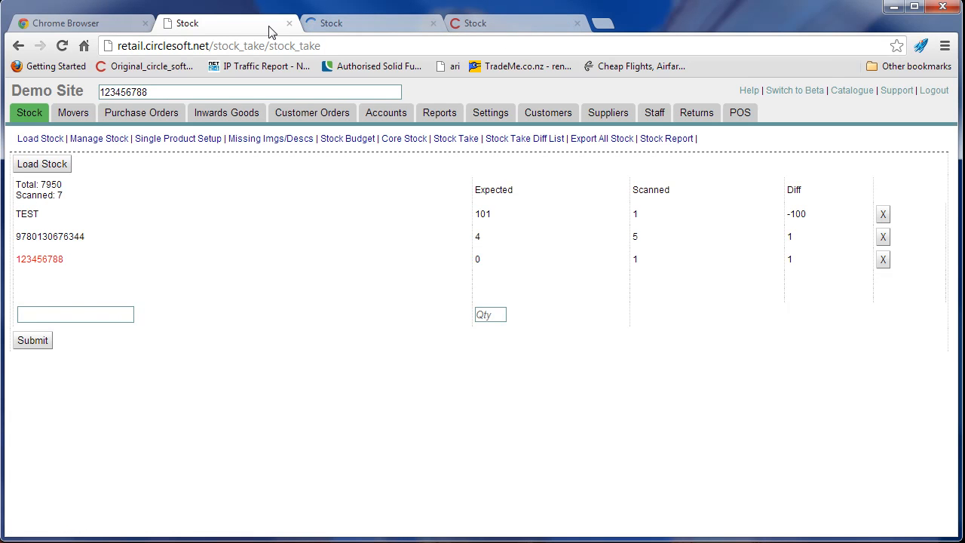
pyautogui.click(349, 25)
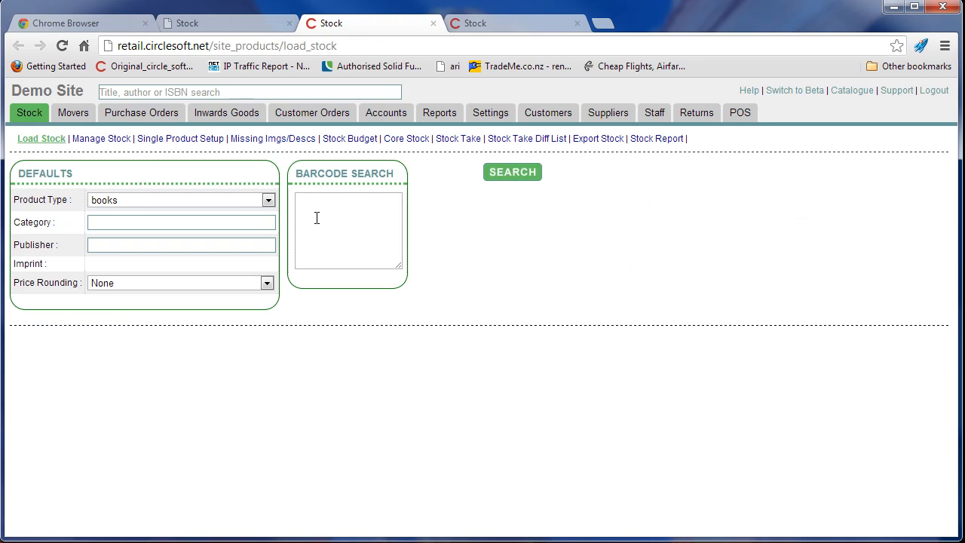
pyautogui.click(241, 25)
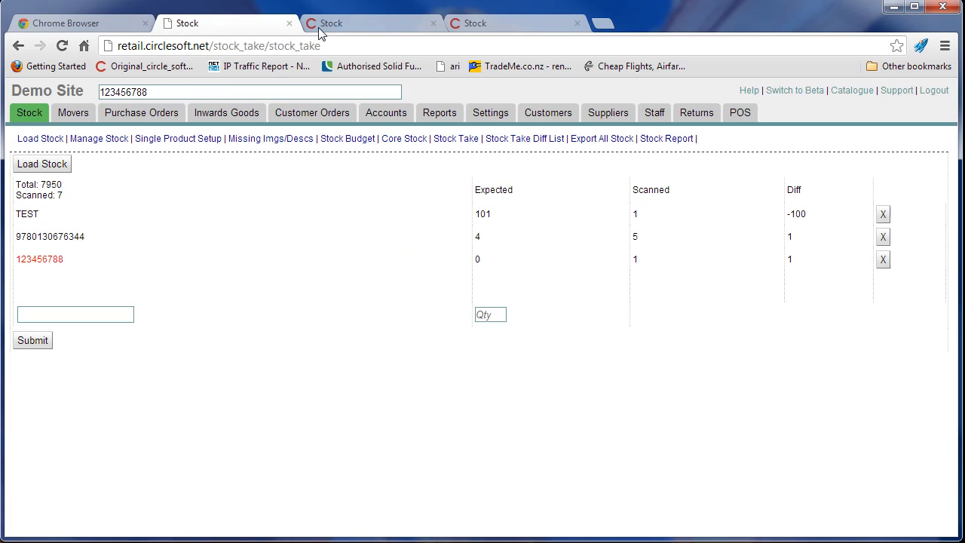
pyautogui.click(342, 23)
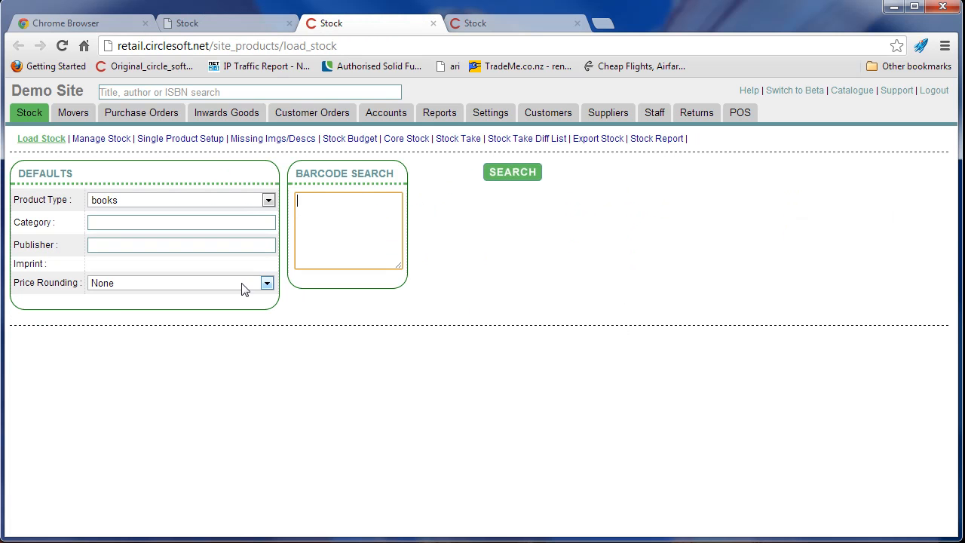
pyautogui.write('123456789')
pyautogui.click(526, 176)
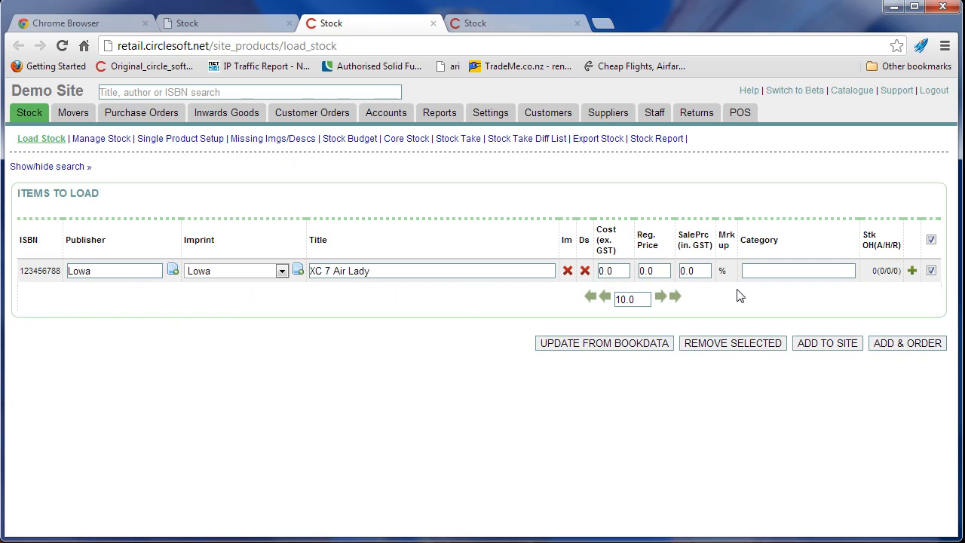
pyautogui.click(81, 167)
pyautogui.click(359, 229)
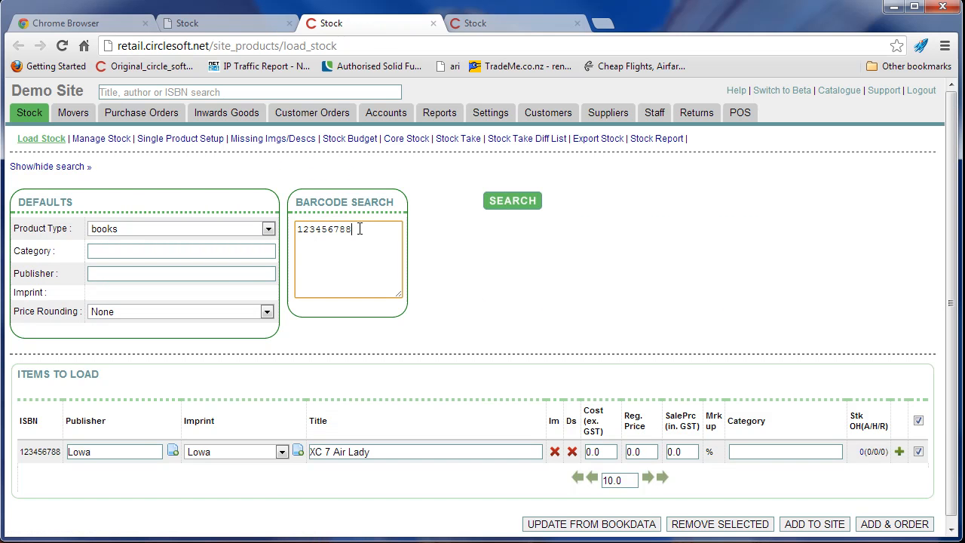
pyautogui.click(516, 204)
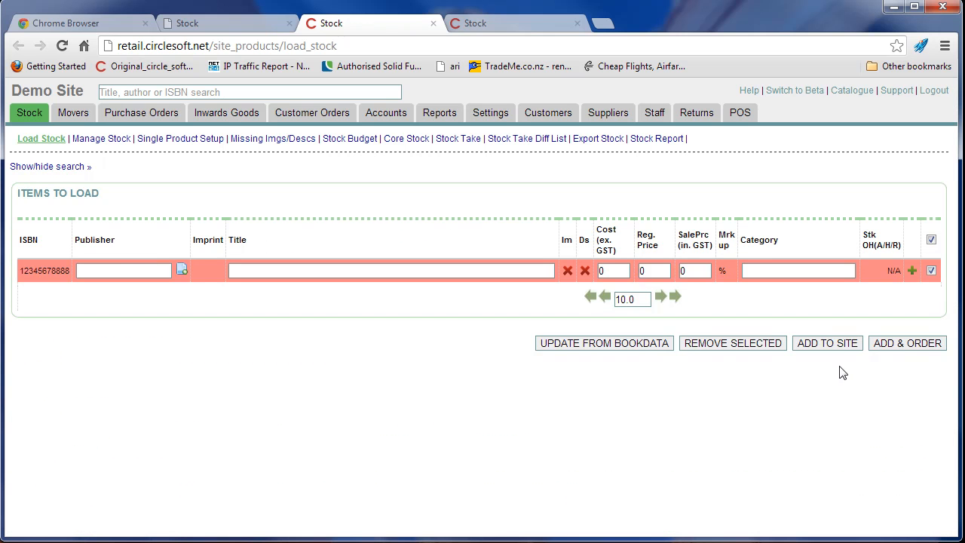
# Close the original stock take browser tab and reopen the stock take in the Load Stock tab
pyautogui.click(226, 23)
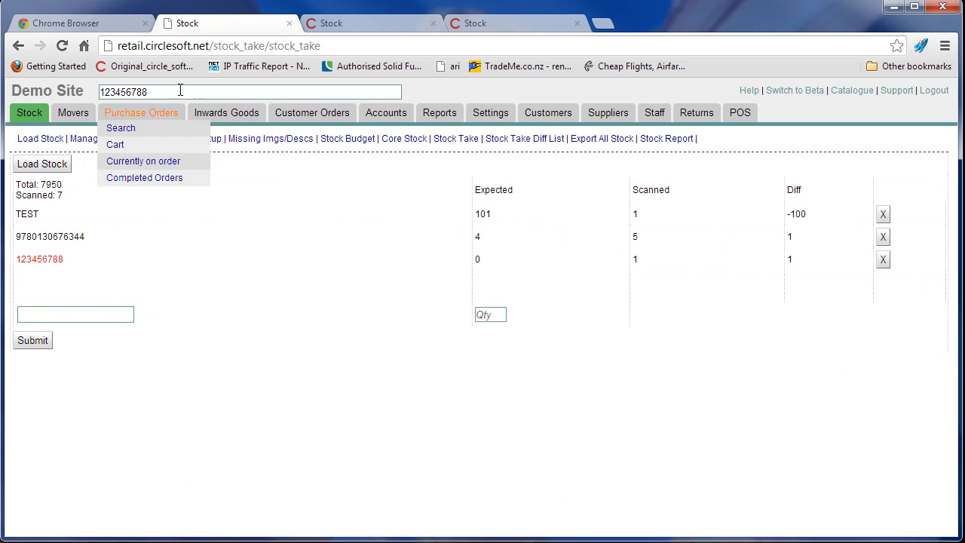
pyautogui.click(289, 23)
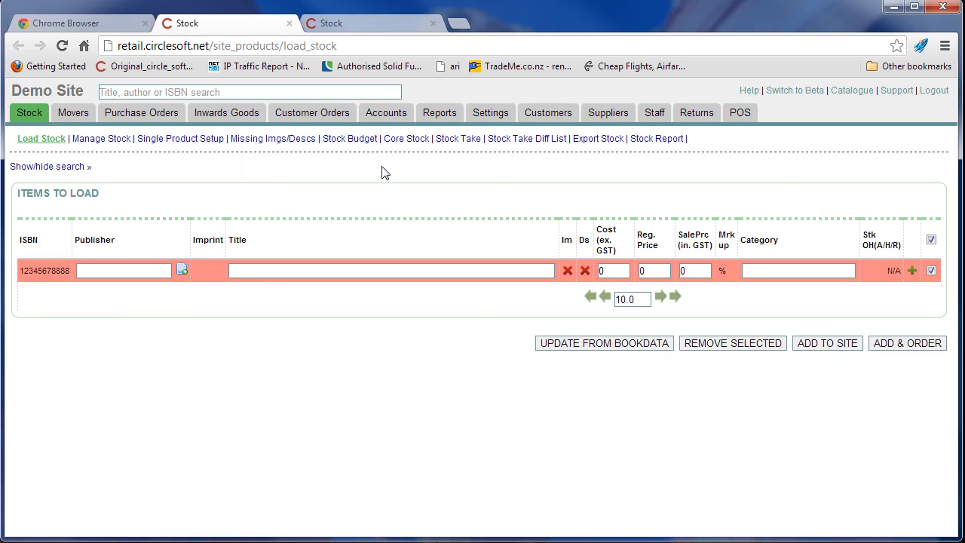
pyautogui.click(454, 143)
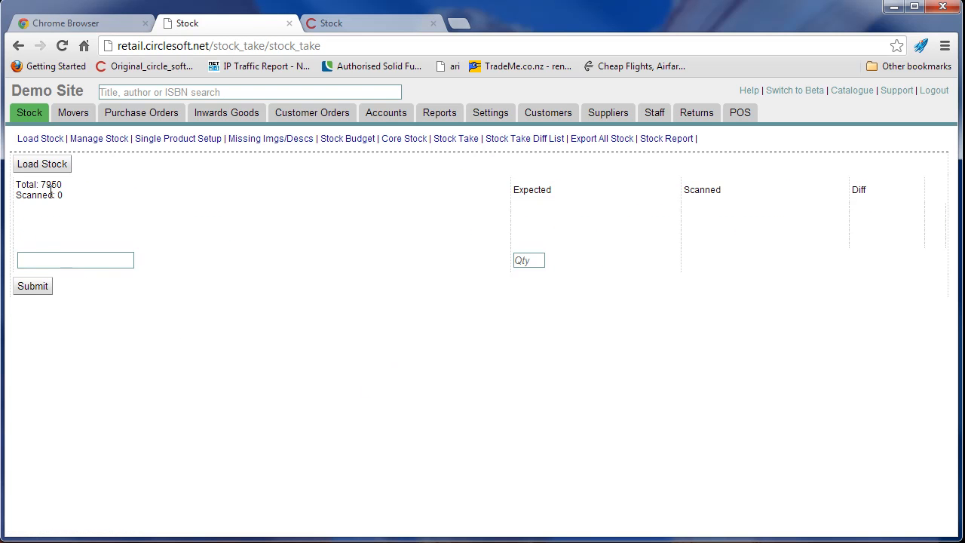
# Submit the stock differences from the stock take page, accepting the confirmation
pyautogui.click(36, 290)
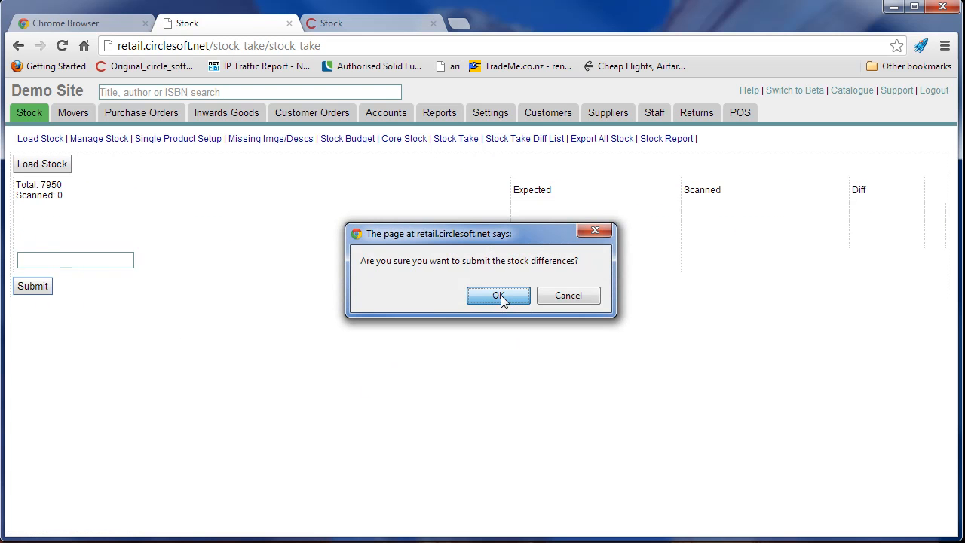
pyautogui.click(475, 305)
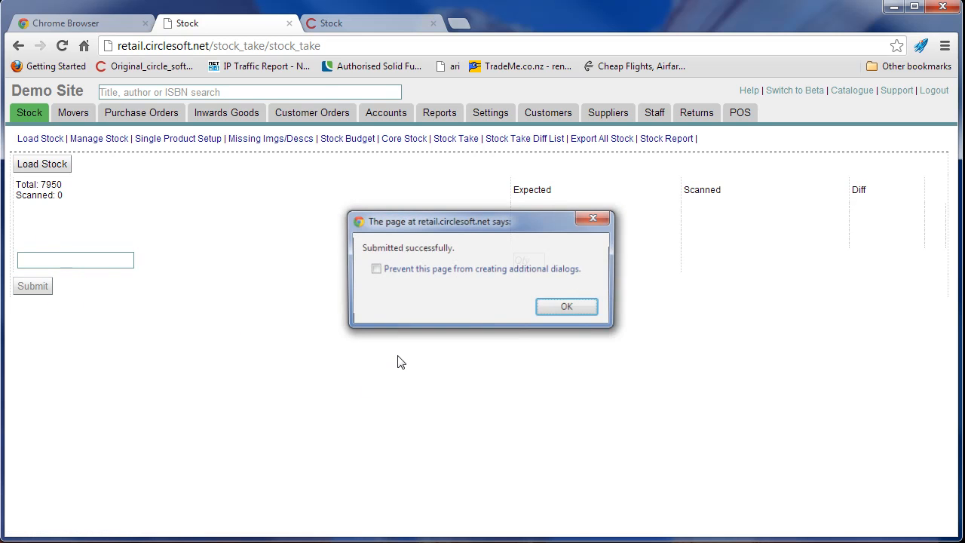
pyautogui.click(566, 308)
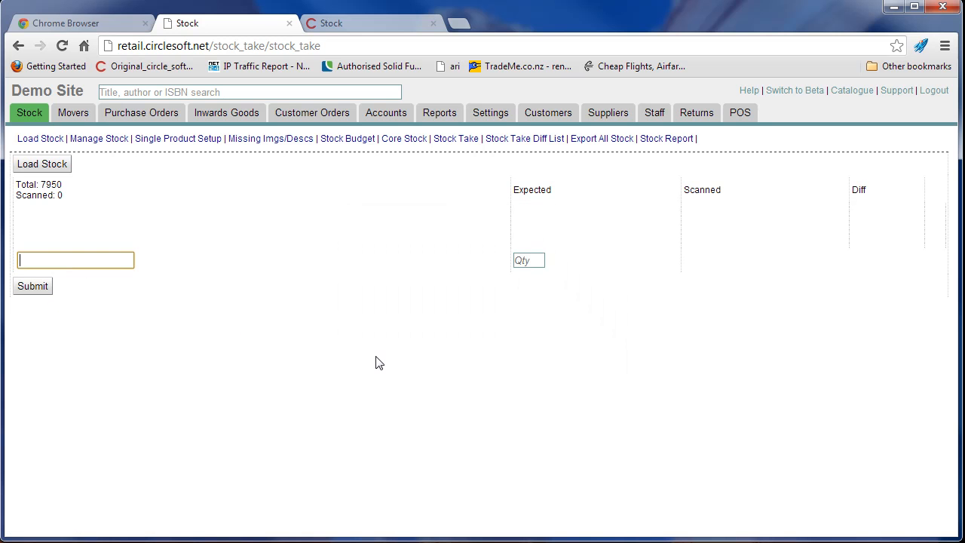
# Open the stock take difference list and show the differences for all categories
pyautogui.click(520, 138)
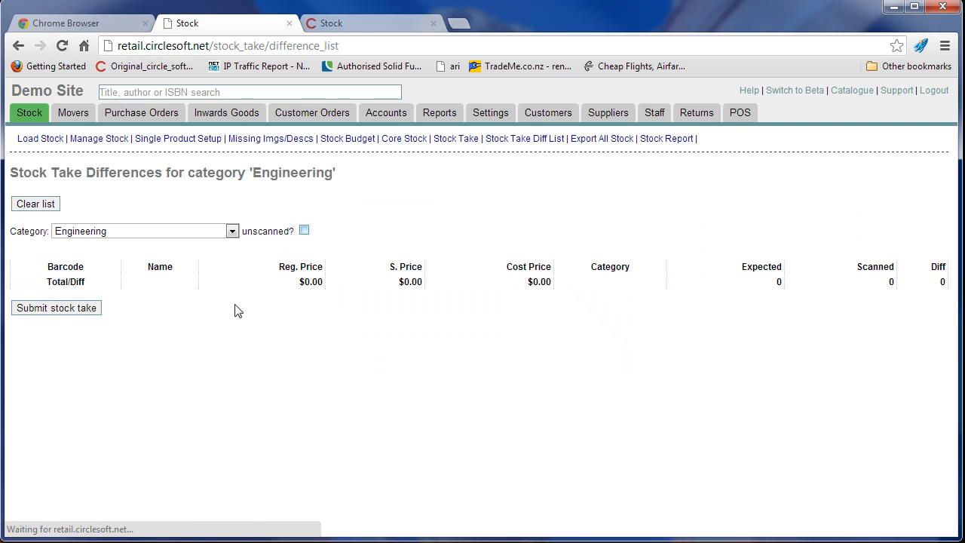
pyautogui.click(233, 232)
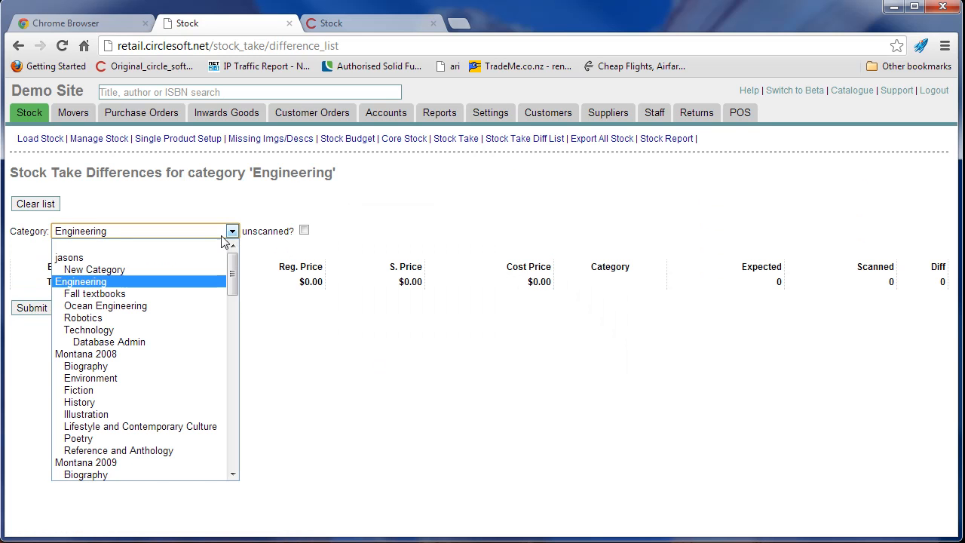
pyautogui.click(192, 245)
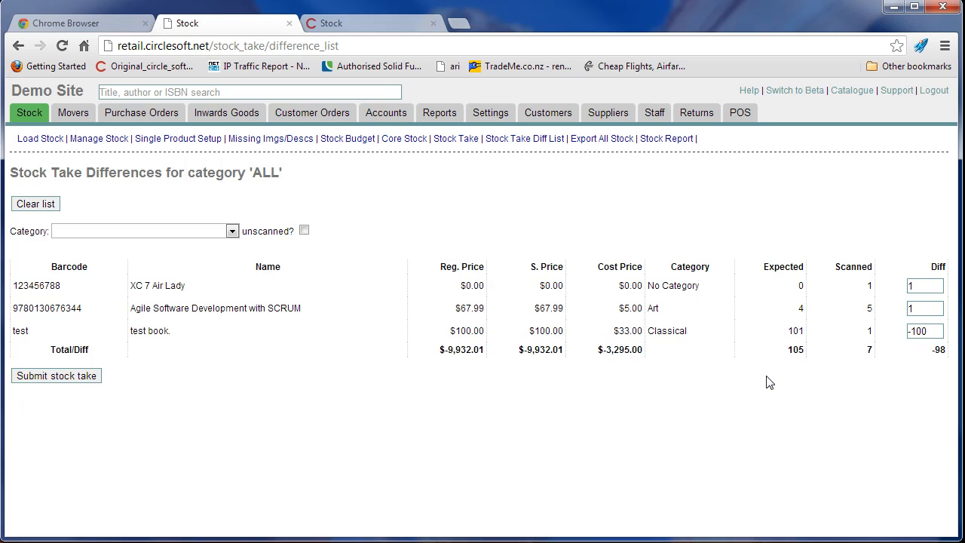
# Return to the stock take and enter barcode TEST with a quantity of 50
pyautogui.click(454, 140)
pyautogui.click(92, 258)
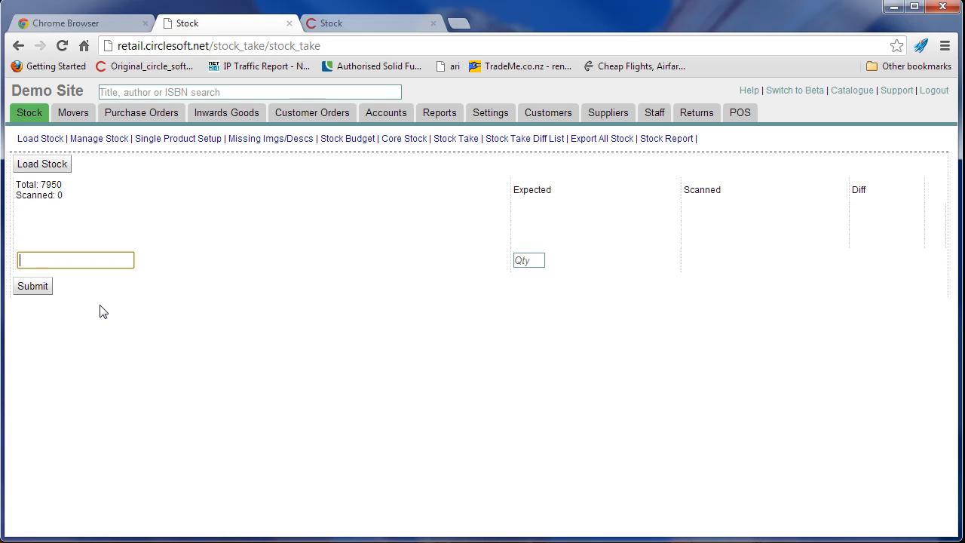
pyautogui.write('TEST')
pyautogui.press('Tab')
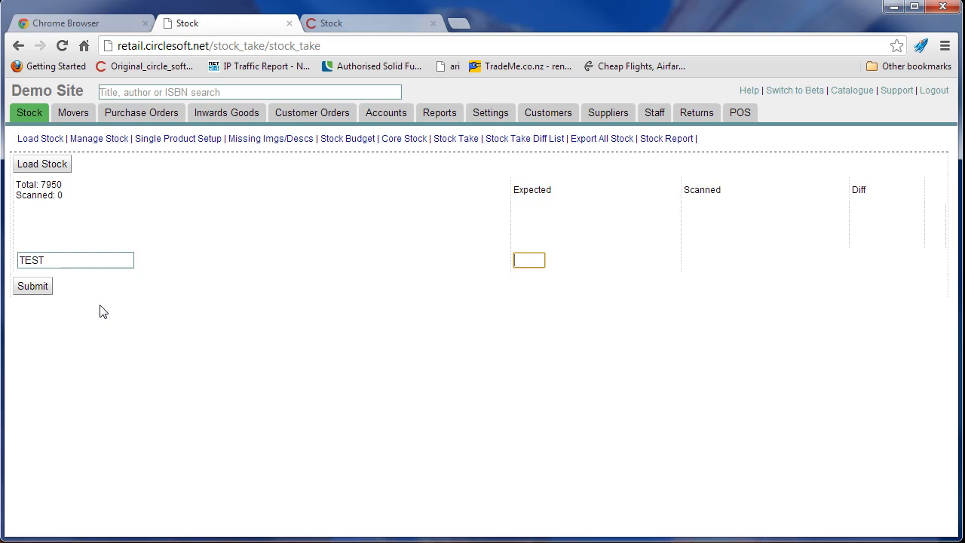
pyautogui.write('50')
pyautogui.press('Return')
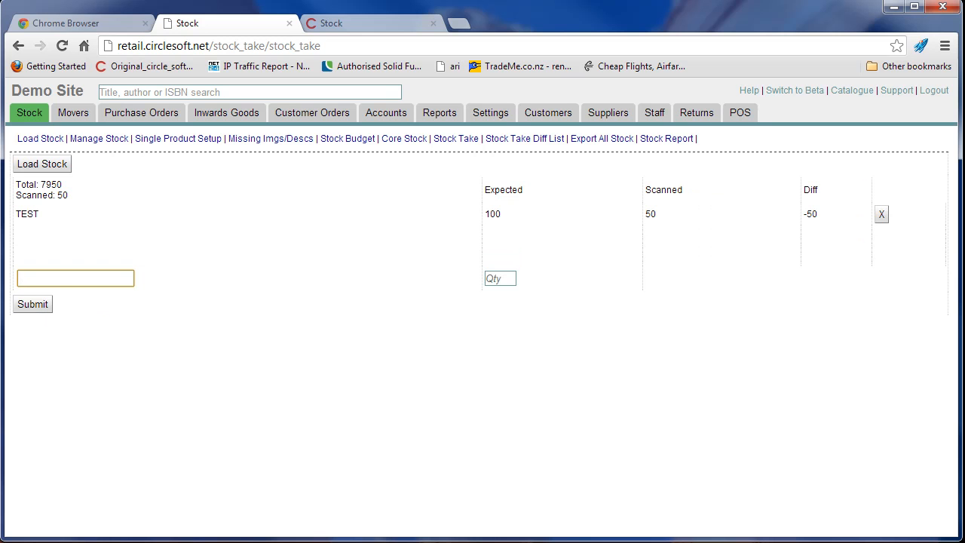
# Submit the stock differences for the TEST entry, accepting the confirmation
pyautogui.click(34, 305)
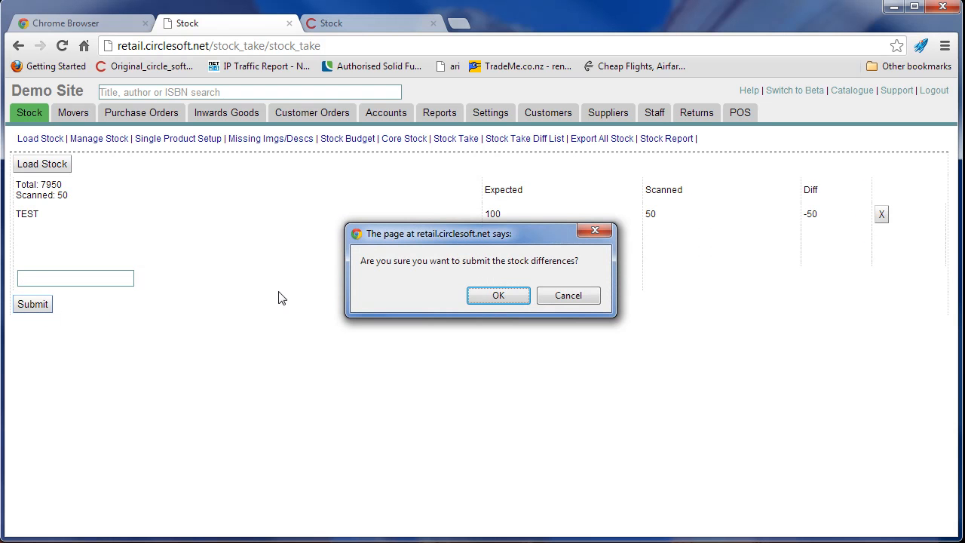
pyautogui.click(521, 294)
pyautogui.click(566, 306)
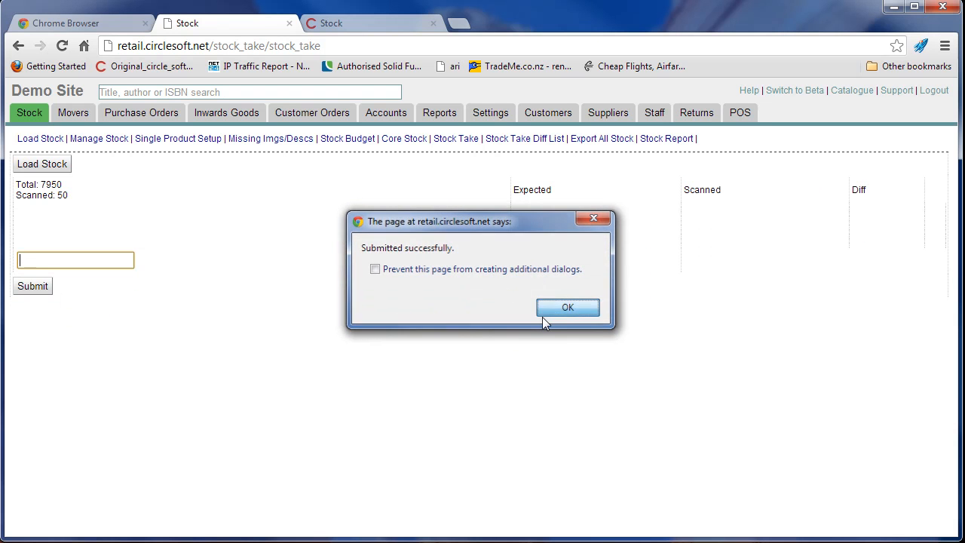
# Reopen the stock take difference list and clear its category filter to cover all categories
pyautogui.click(536, 140)
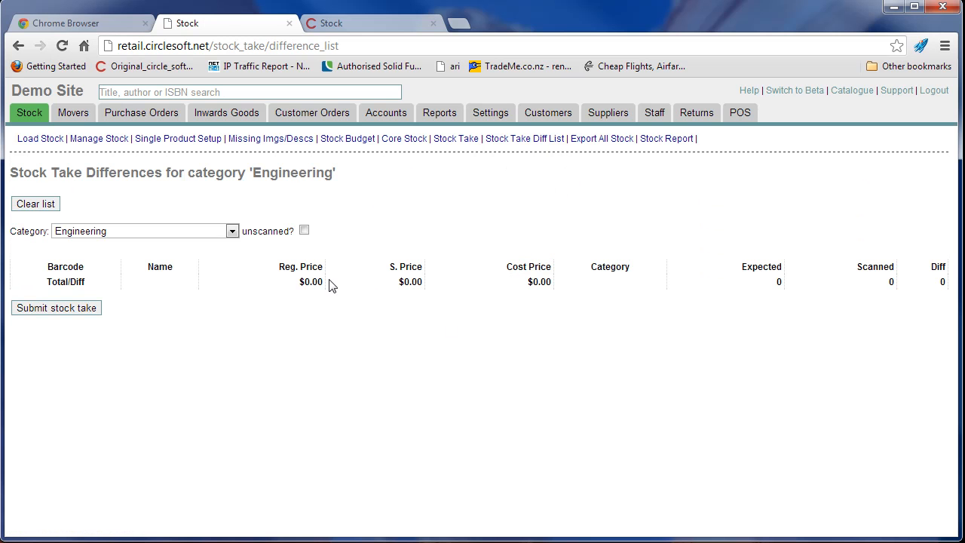
pyautogui.click(231, 230)
pyautogui.click(175, 244)
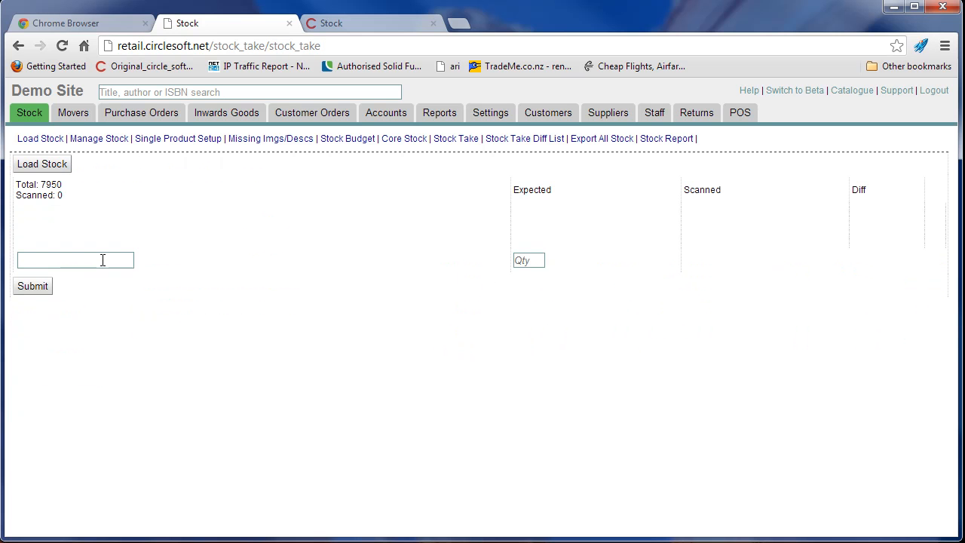
pyautogui.click(102, 260)
pyautogui.write('9780130676344')
pyautogui.press('Return')
pyautogui.write('9780130676344')
pyautogui.press('Return')
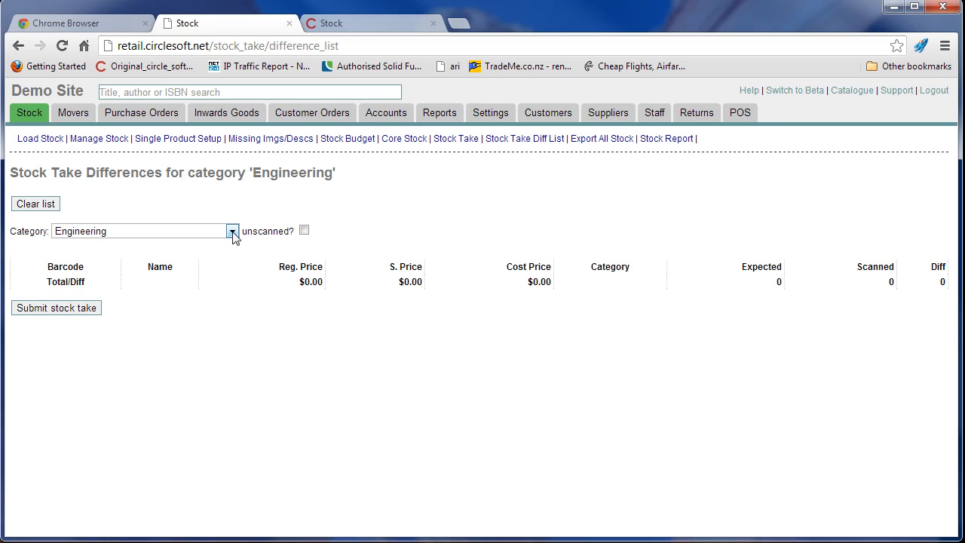
pyautogui.click(233, 235)
pyautogui.click(202, 246)
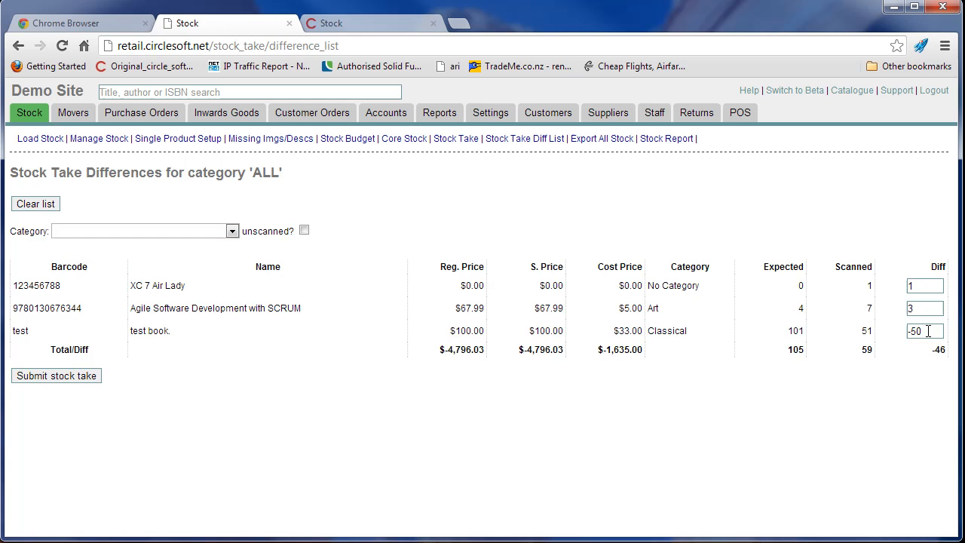
pyautogui.moveTo(928, 330); pyautogui.dragTo(913, 330)
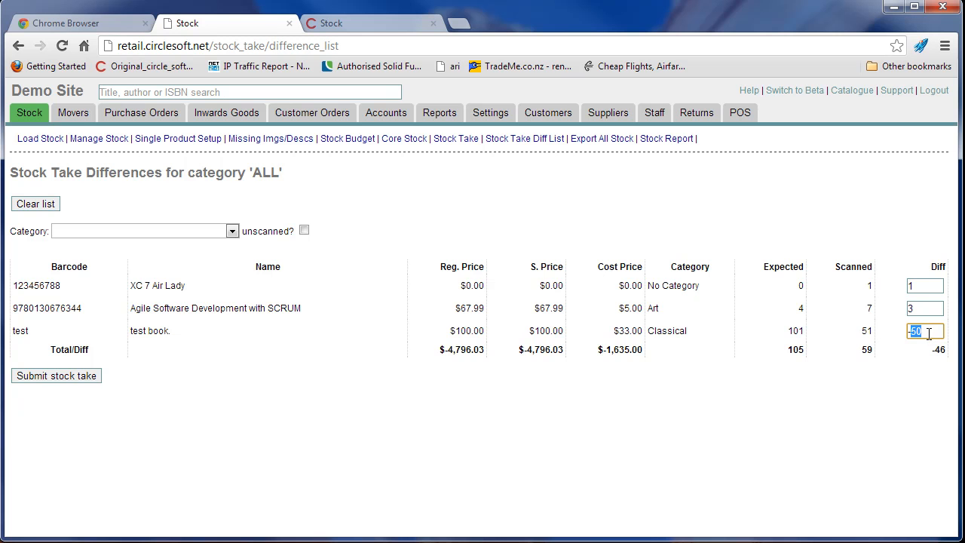
pyautogui.click(926, 332)
pyautogui.hotkey('ctrl', 'a')
# Filter the difference list to the Classical category and submit its stock take, accepting the confirmation
pyautogui.click(233, 232)
pyautogui.click(154, 473)
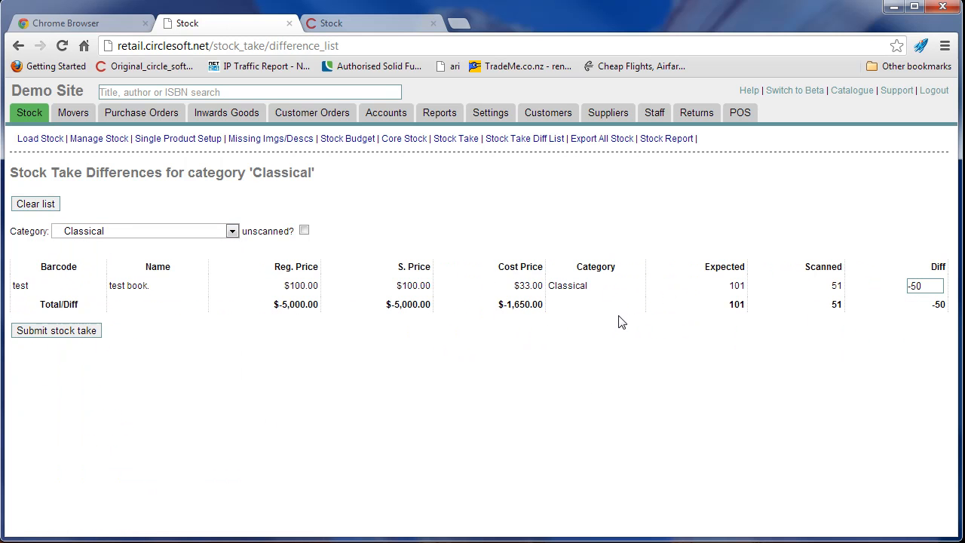
pyautogui.click(89, 333)
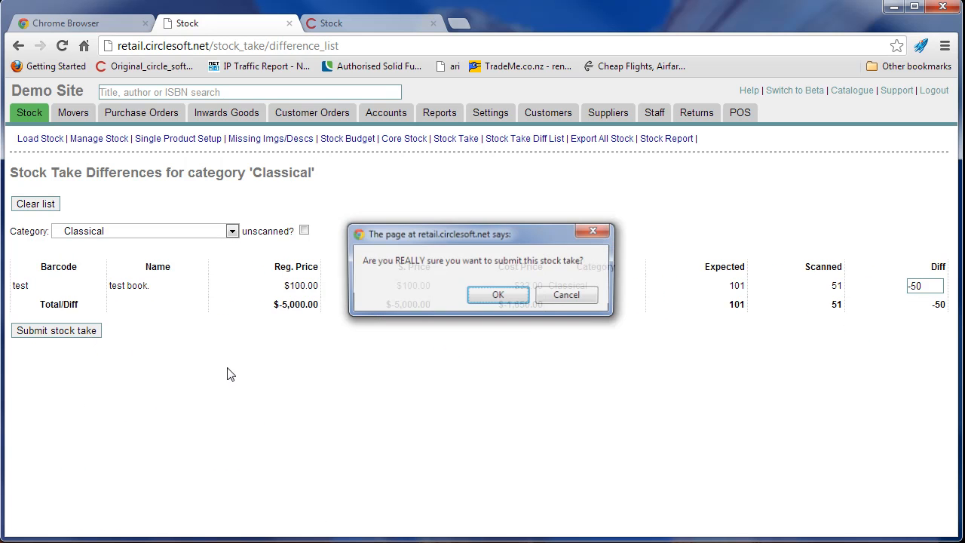
pyautogui.click(497, 295)
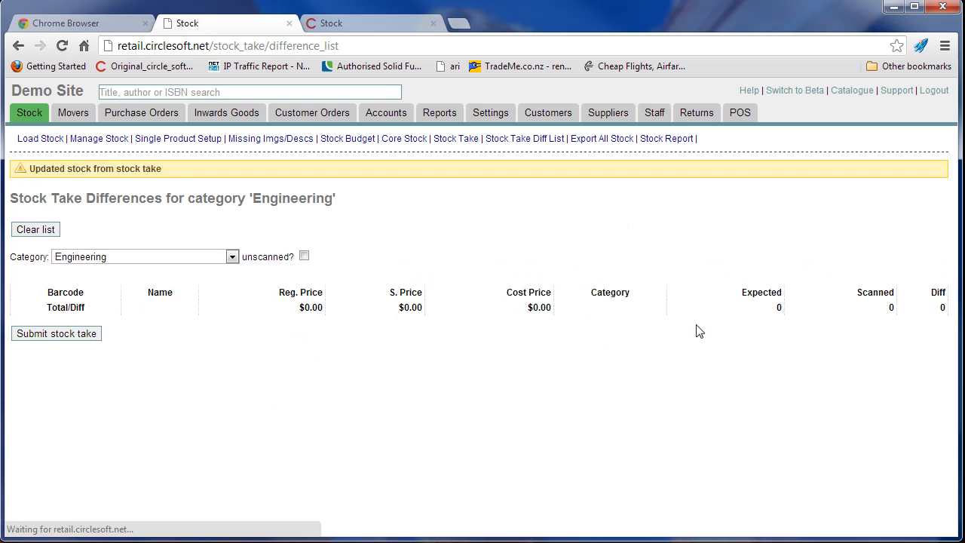
# Clear the category filter to list all categories and submit the stock take for the remaining differences
pyautogui.click(232, 258)
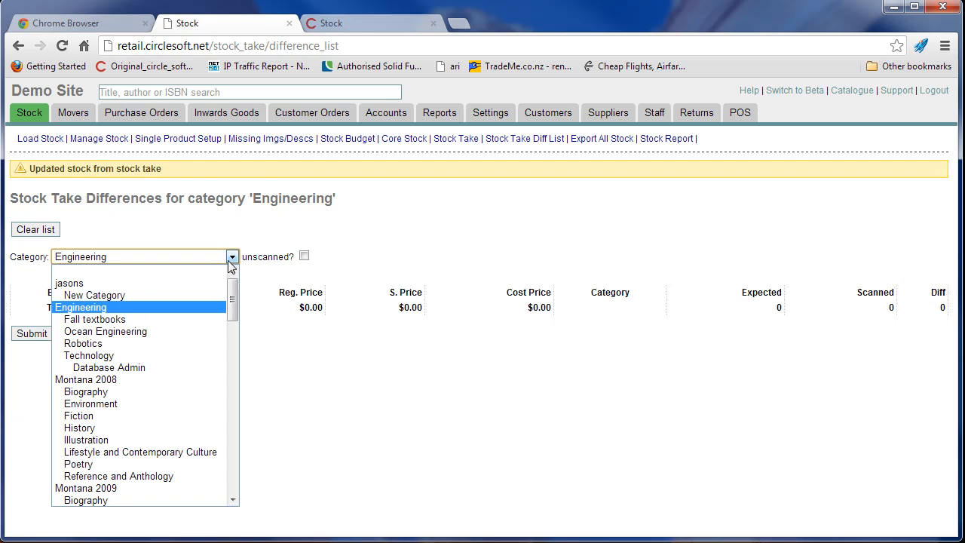
pyautogui.click(190, 273)
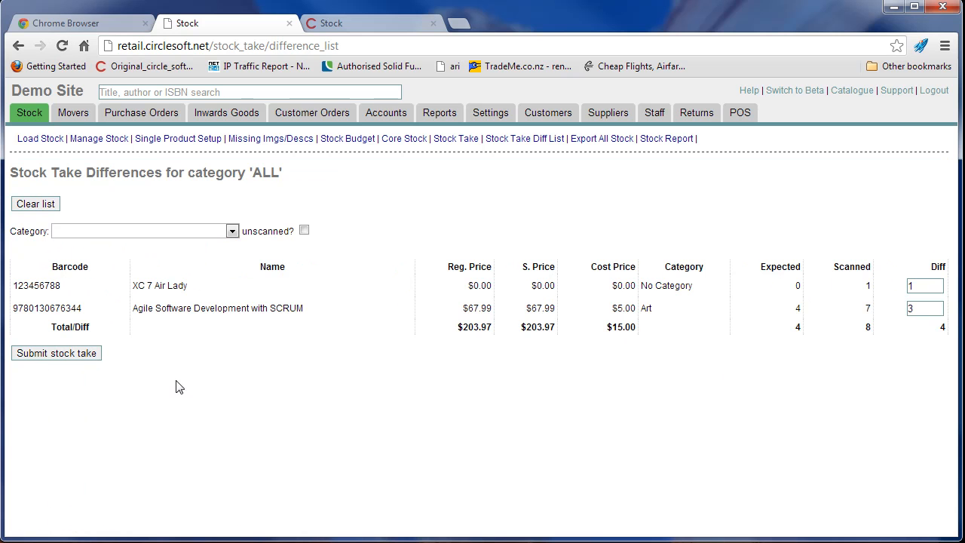
pyautogui.click(52, 354)
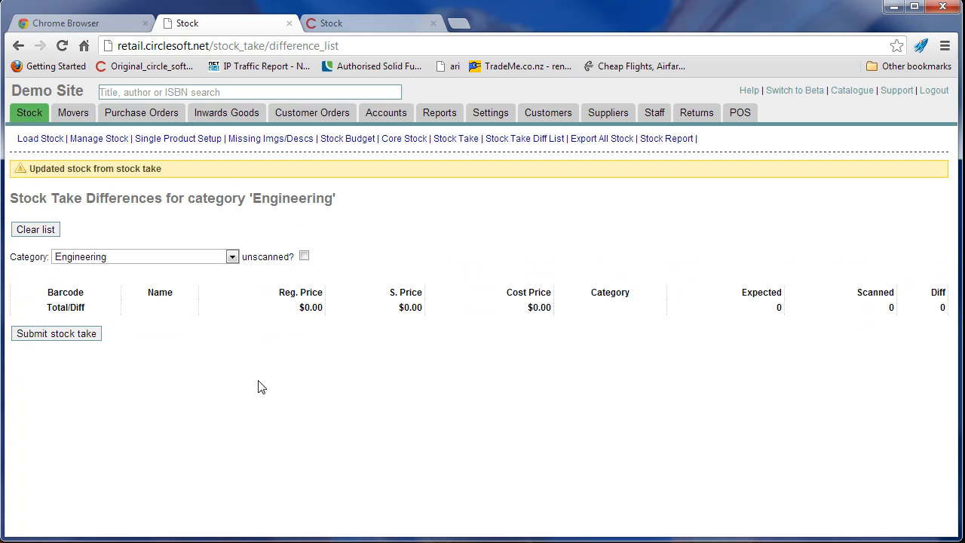
# Include unscanned items in the difference list for all categories and review the list down to its totals
pyautogui.click(305, 257)
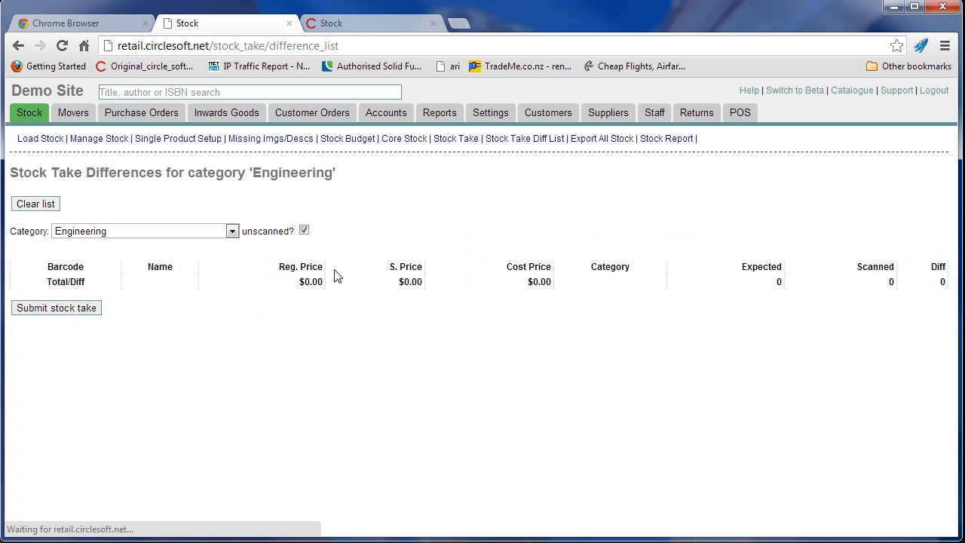
pyautogui.click(232, 231)
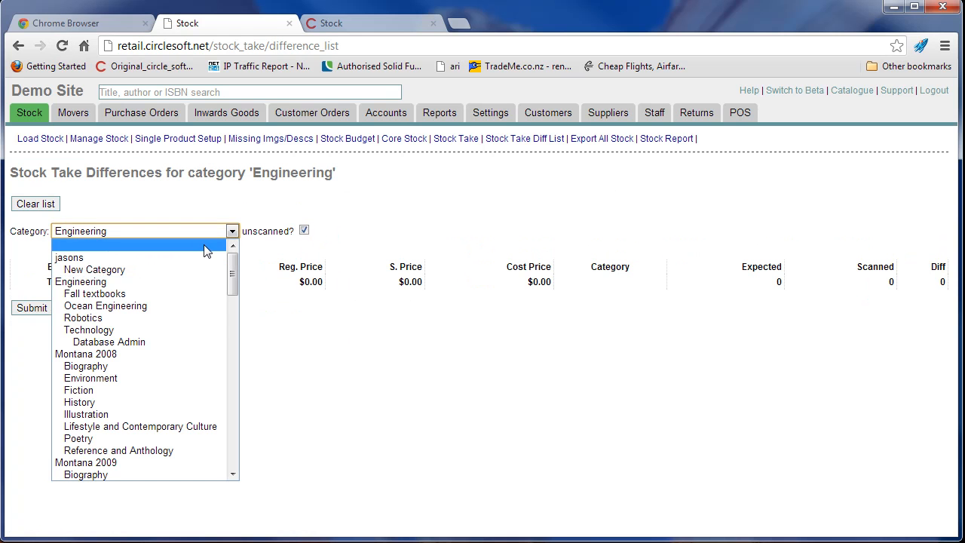
pyautogui.click(204, 246)
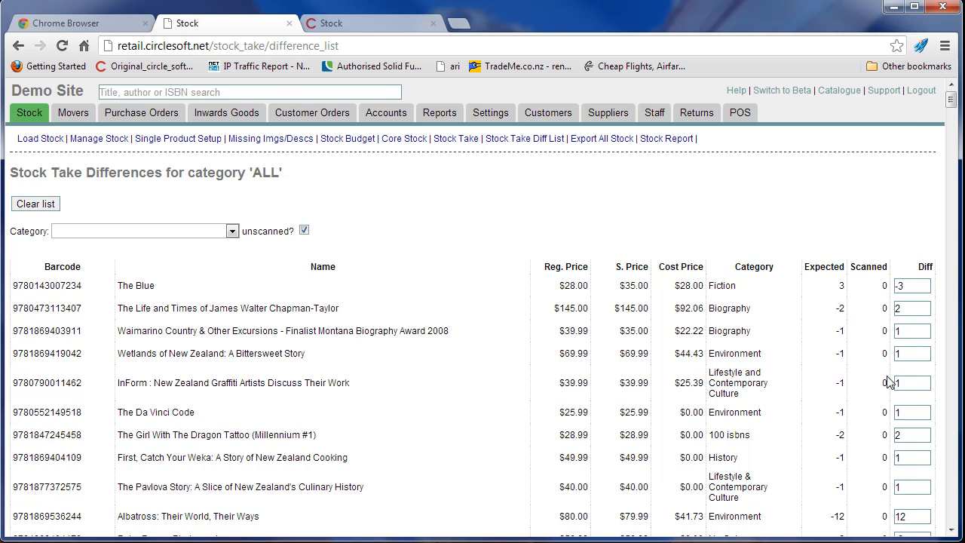
pyautogui.scroll(-10, 829, 287)
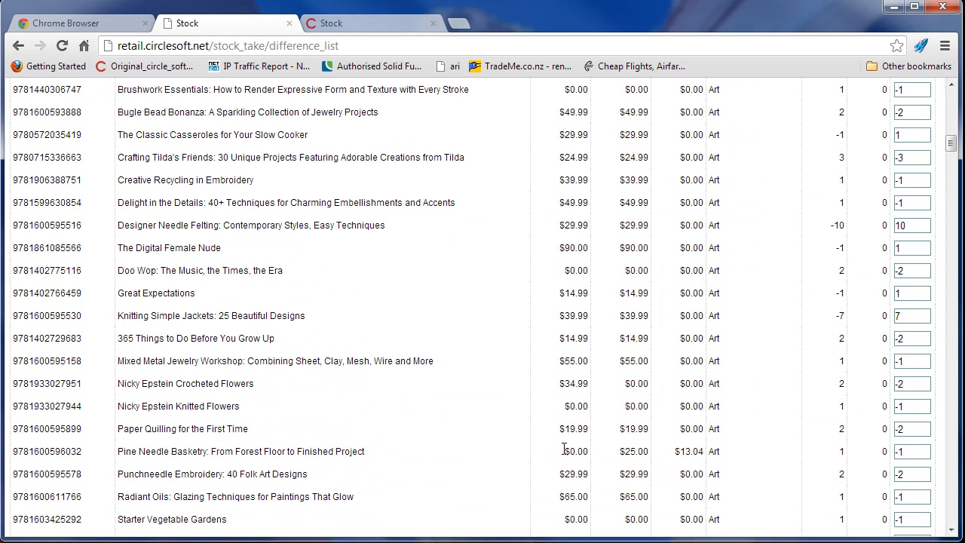
pyautogui.scroll(-15, 573, 410)
pyautogui.scroll(-15, 400, 404)
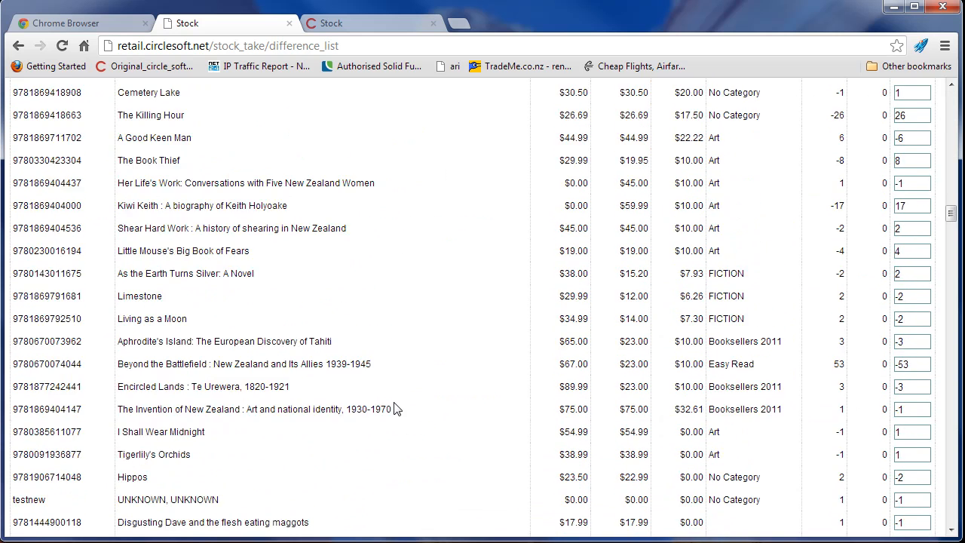
pyautogui.moveTo(955, 257); pyautogui.dragTo(933, 531)
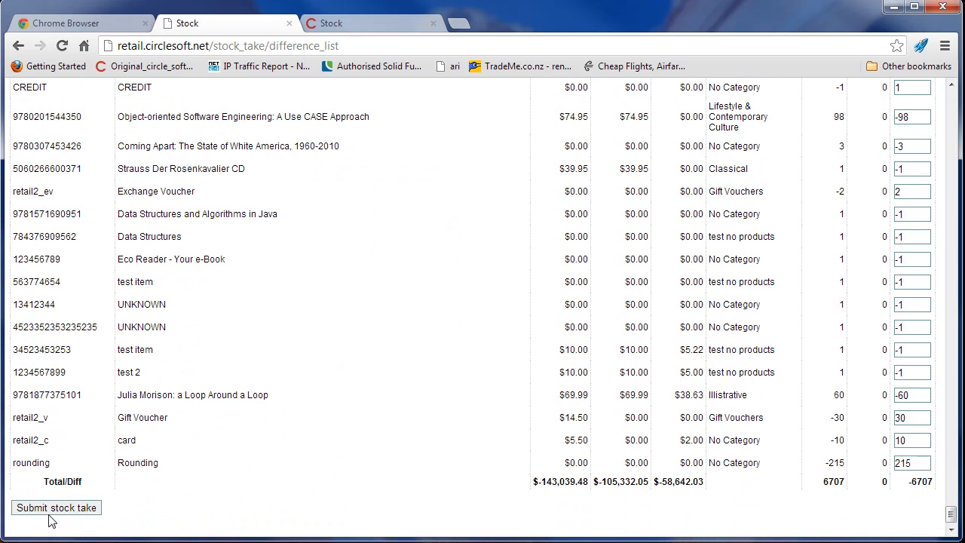